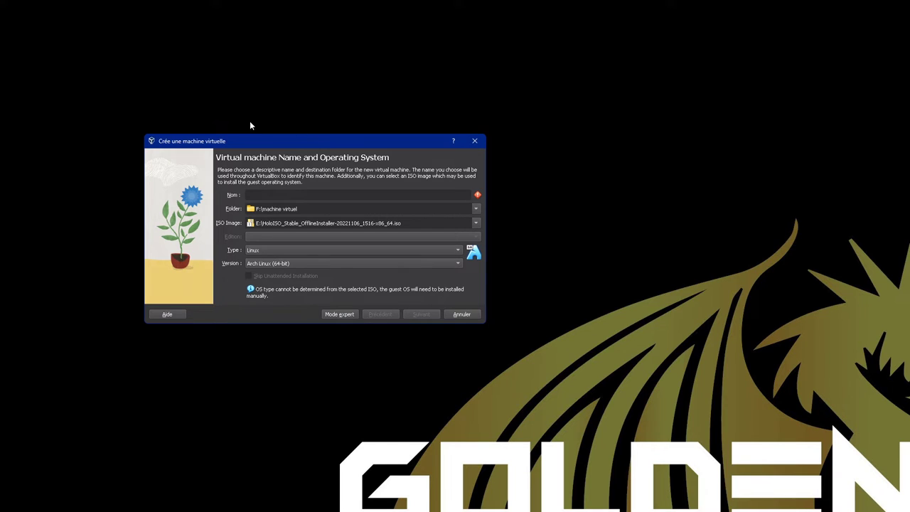
- Name the machine 'HoloISO Testasm' and give it EFI, 8192 MB RAM and 4 CPUs
{"action": "type", "text": "HoloISO Testasm"}
{"action": "left_click", "coordinate": [419, 315]}
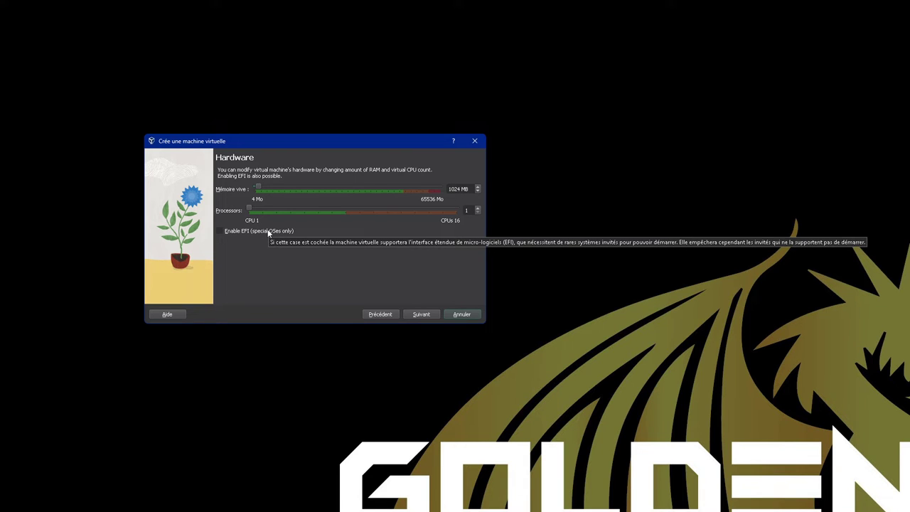
{"action": "left_click", "coordinate": [269, 233]}
{"action": "double_click", "coordinate": [458, 189]}
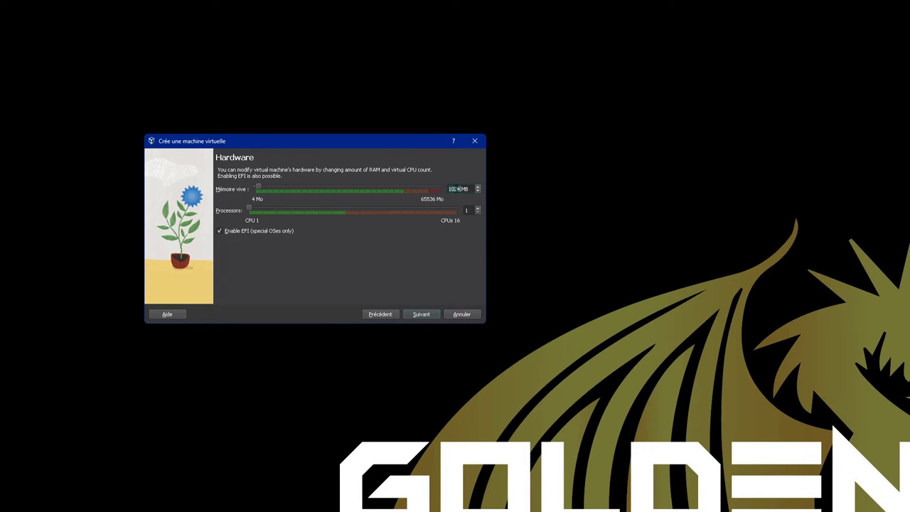
{"action": "type", "text": "8192"}
{"action": "left_click_drag", "start_coordinate": [249, 211], "coordinate": [294, 243]}
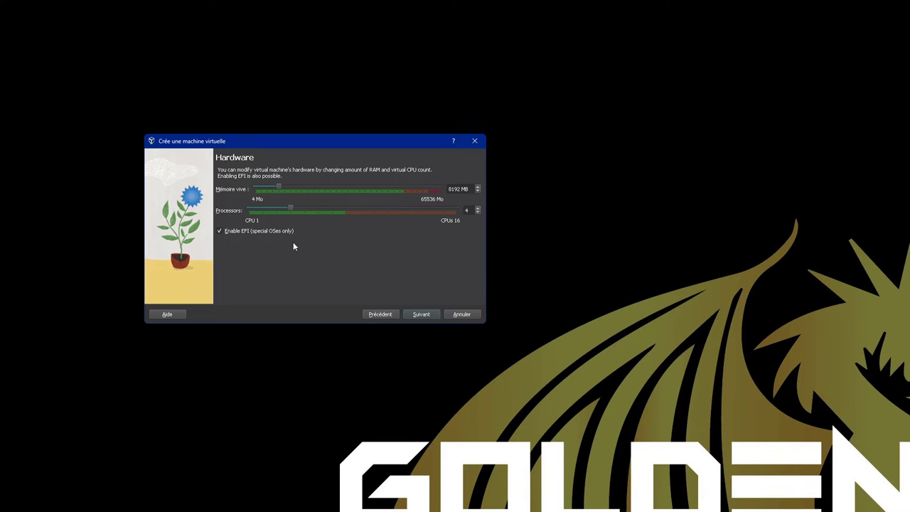
{"action": "left_click", "coordinate": [419, 313]}
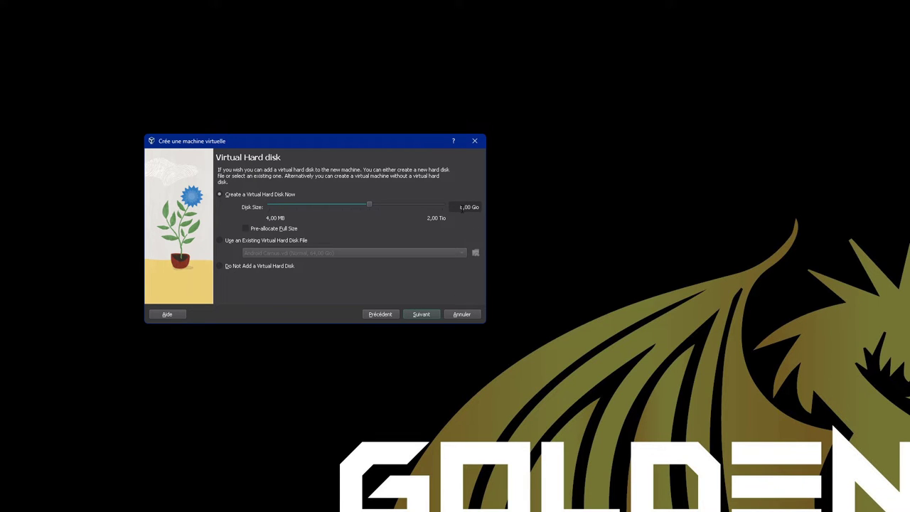
- Set the virtual hard disk size to 64 GB and finish the new-machine wizard
{"action": "left_click", "coordinate": [462, 207]}
{"action": "key", "text": "Delete"}
{"action": "type", "text": "64"}
{"action": "left_click", "coordinate": [429, 318]}
{"action": "left_click", "coordinate": [428, 318]}
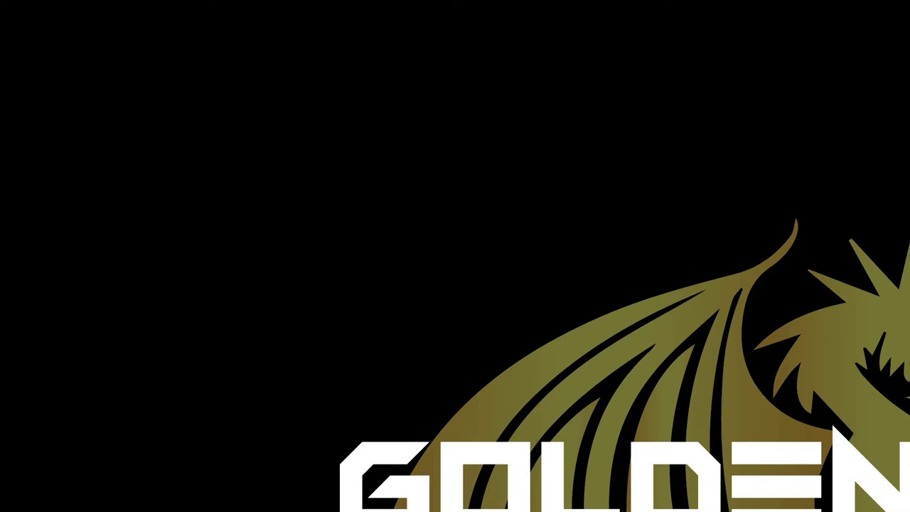
- Raise the video memory to 128 MB and enable 3D acceleration
{"action": "left_click_drag", "start_coordinate": [441, 256], "coordinate": [217, 121]}
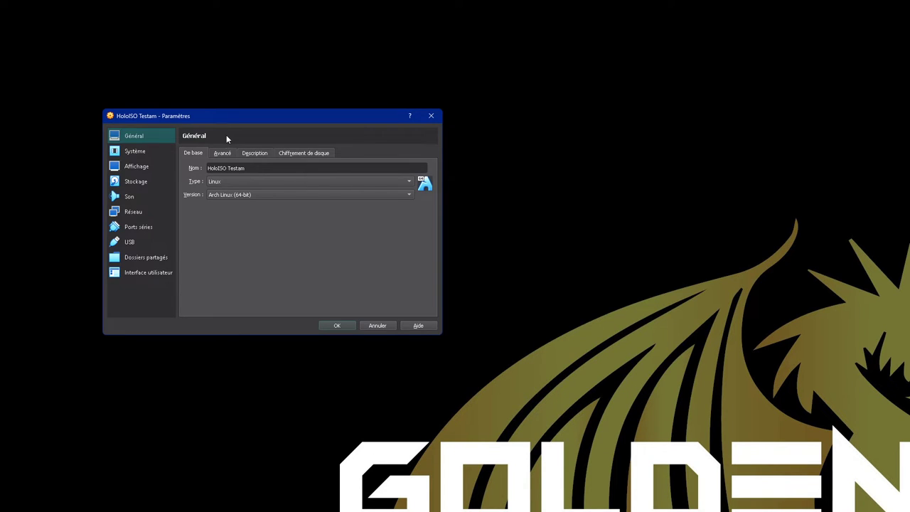
{"action": "left_click", "coordinate": [148, 169]}
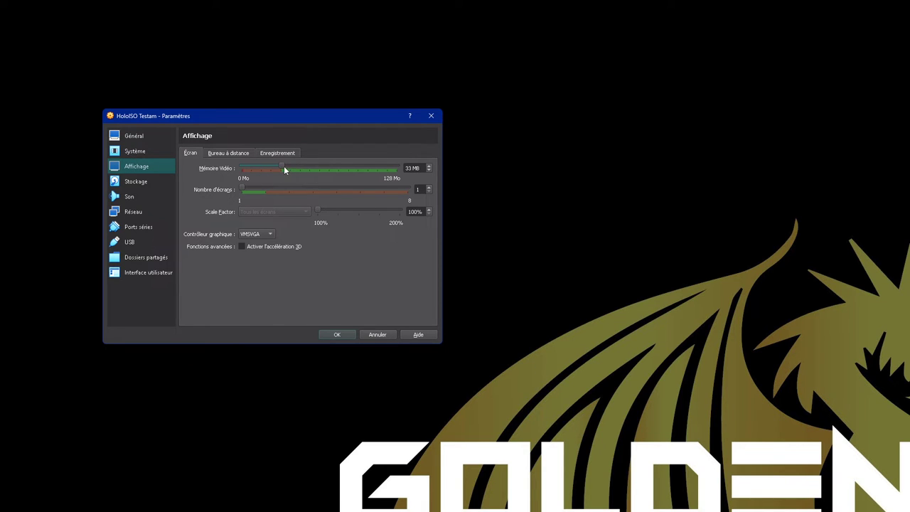
{"action": "left_click_drag", "start_coordinate": [341, 175], "coordinate": [487, 210]}
{"action": "left_click", "coordinate": [242, 246]}
- Disable network adapter 1, keeping NAT, and save the machine settings
{"action": "left_click", "coordinate": [144, 212]}
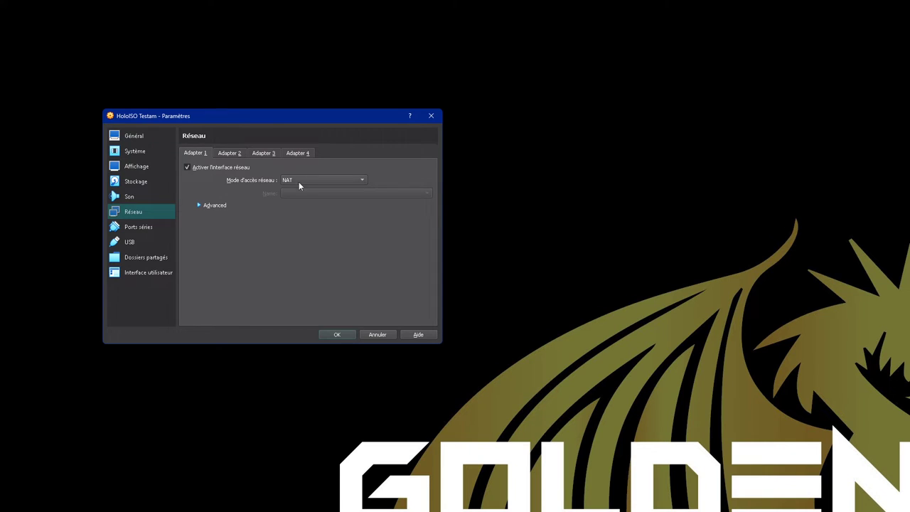
{"action": "left_click", "coordinate": [316, 181]}
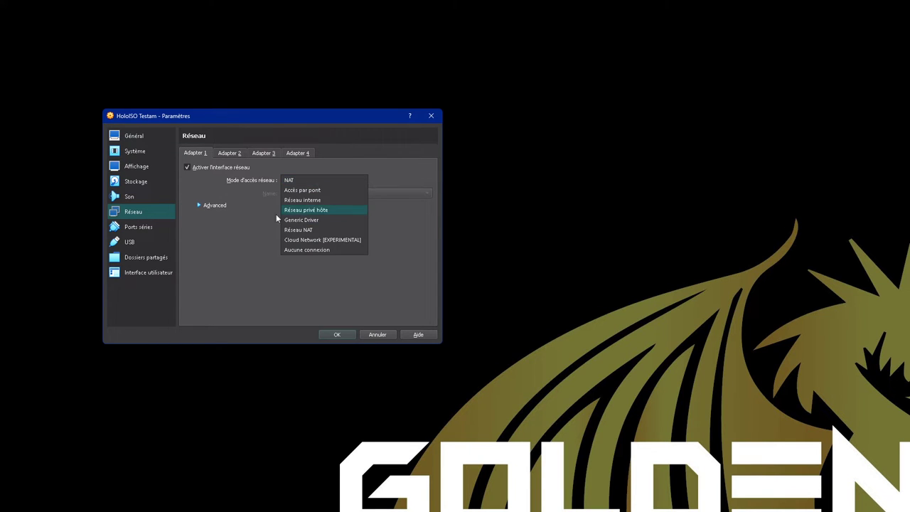
{"action": "left_click", "coordinate": [220, 168]}
{"action": "left_click", "coordinate": [221, 168]}
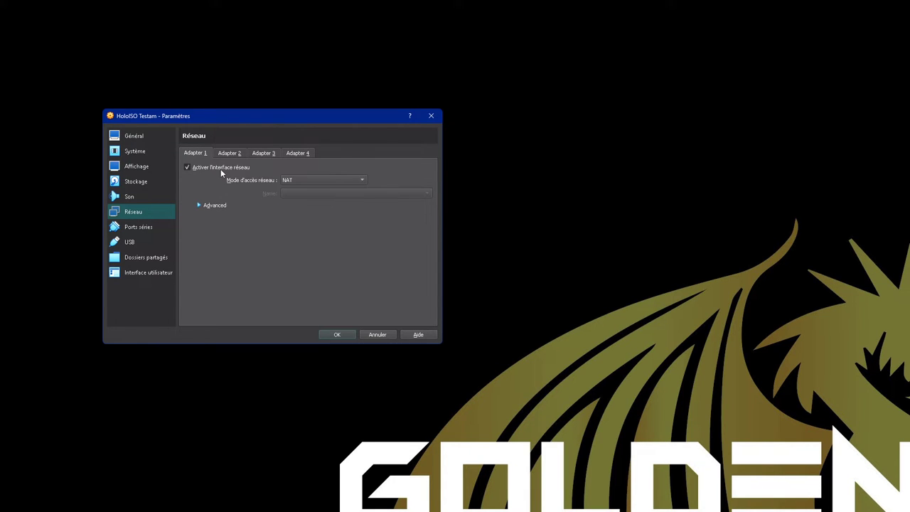
{"action": "left_click", "coordinate": [338, 336]}
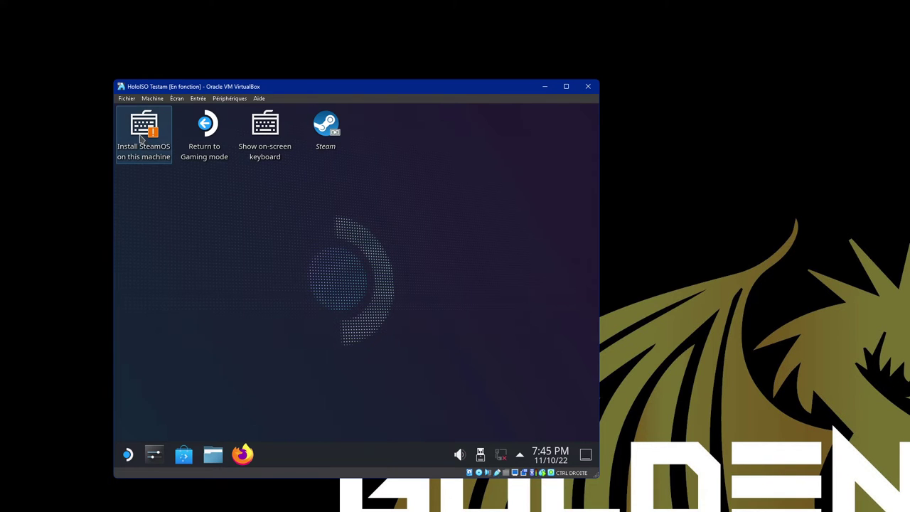
- Start the 'Install SteamOS on this machine' installer and confirm the warning
{"action": "double_click", "coordinate": [142, 140]}
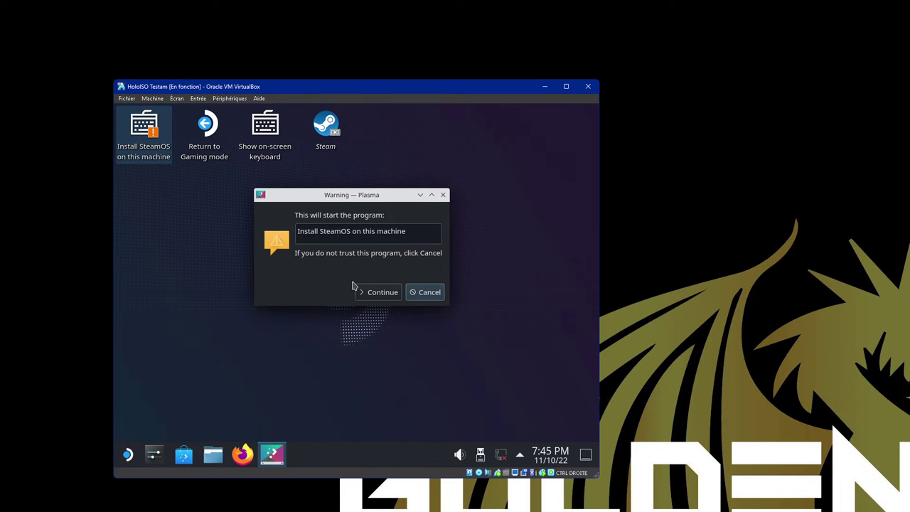
{"action": "left_click", "coordinate": [375, 293]}
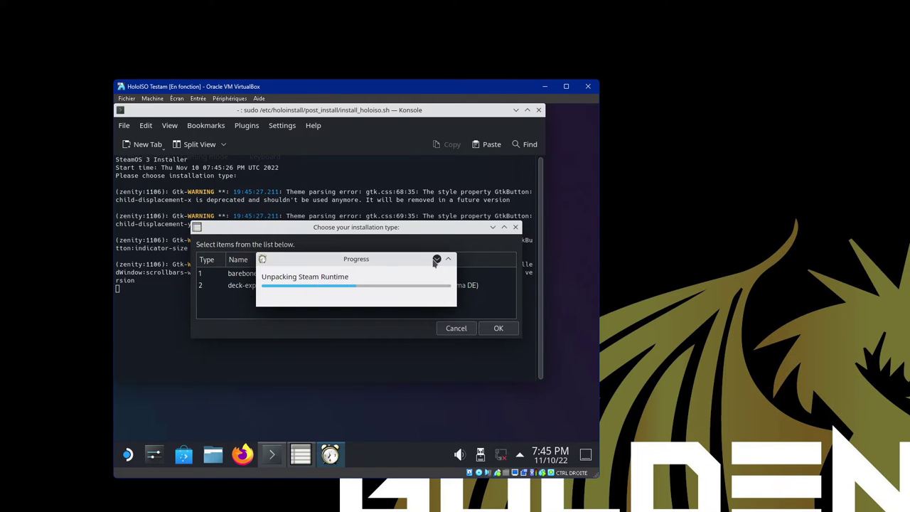
- Close the Steam welcome window and confirm barebones as the installation type
{"action": "left_click", "coordinate": [300, 286]}
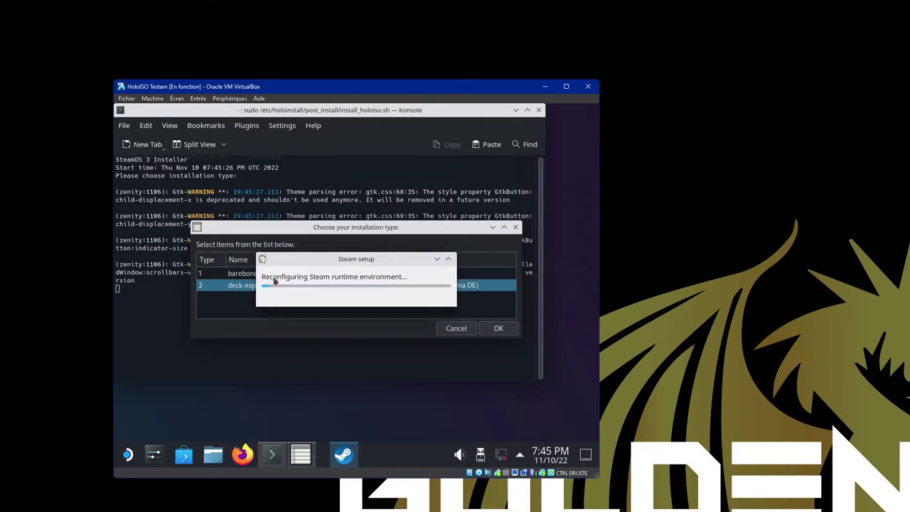
{"action": "left_click", "coordinate": [450, 175]}
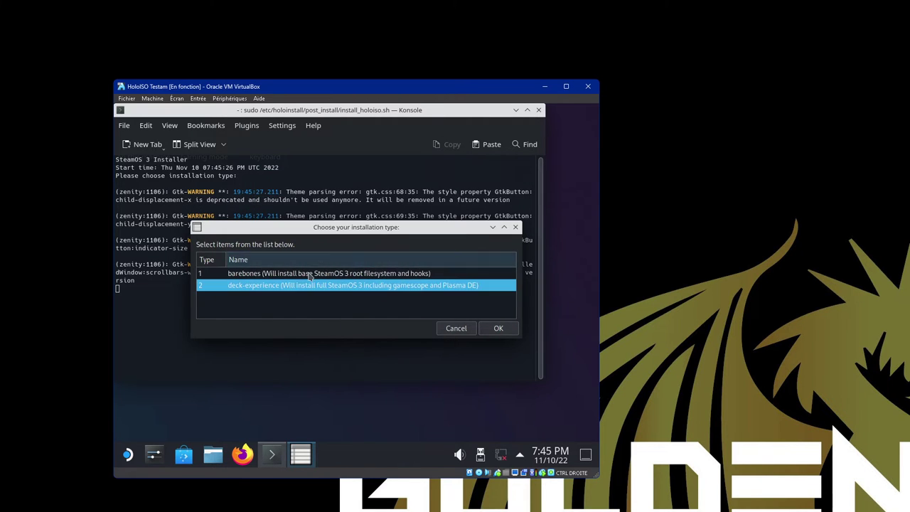
{"action": "left_click", "coordinate": [240, 275]}
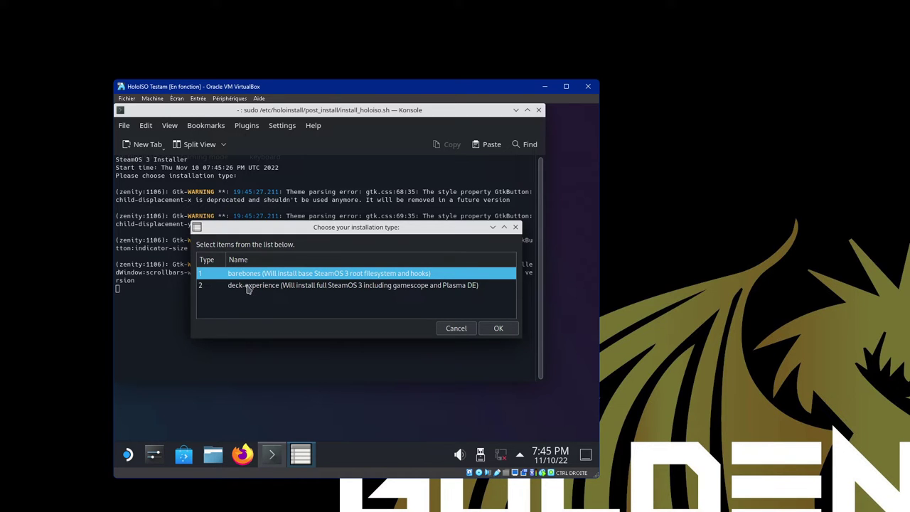
{"action": "left_click", "coordinate": [248, 288]}
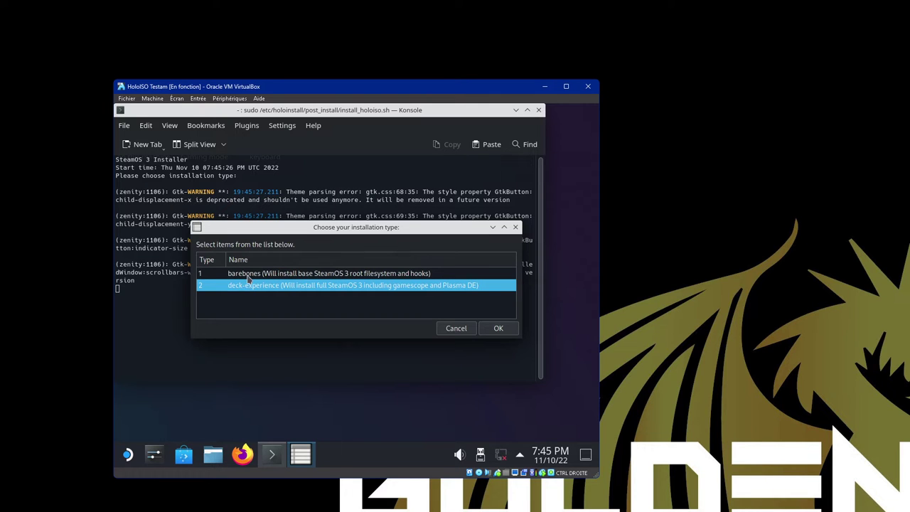
{"action": "left_click", "coordinate": [248, 276]}
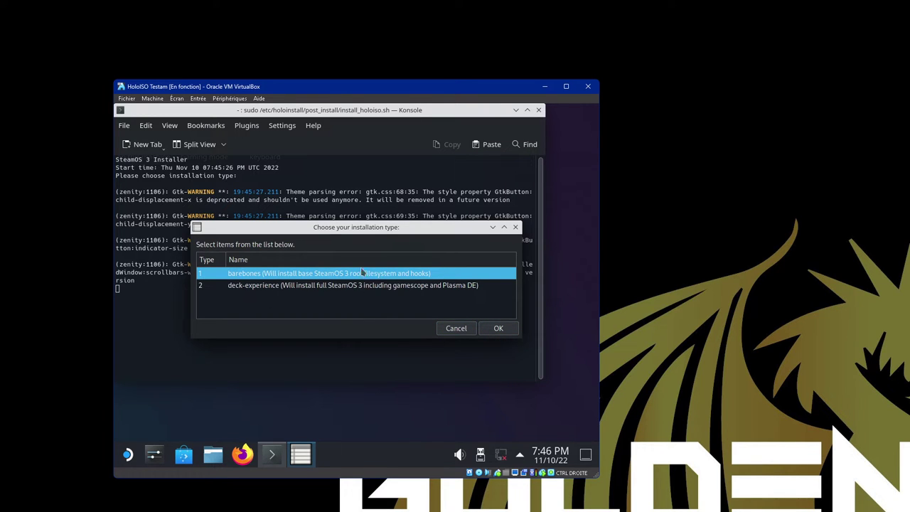
{"action": "left_click", "coordinate": [498, 328]}
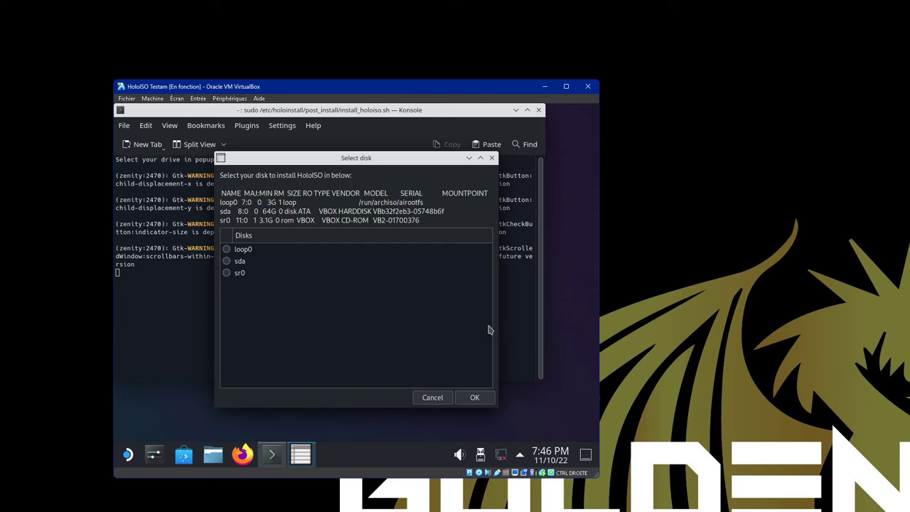
- Install onto disk sda with 'Erase entire drive' and confirm the erase
{"action": "left_click", "coordinate": [227, 261]}
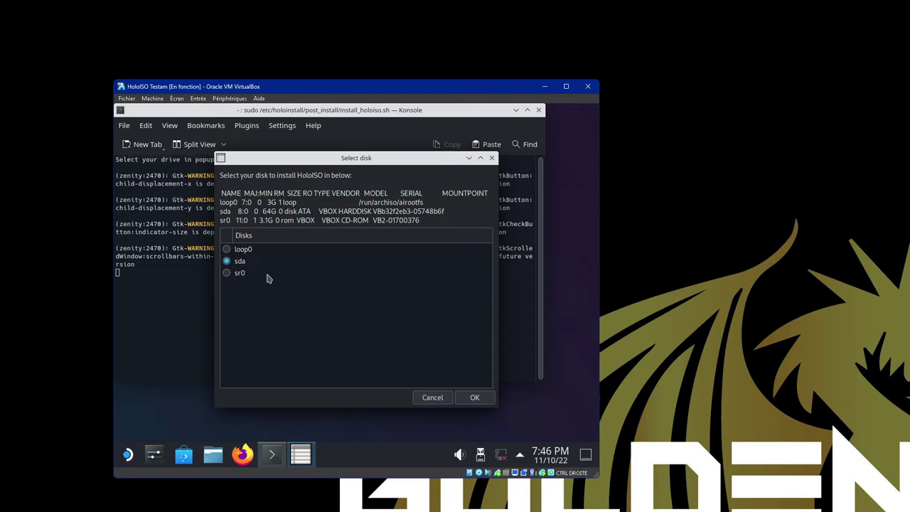
{"action": "left_click", "coordinate": [475, 398]}
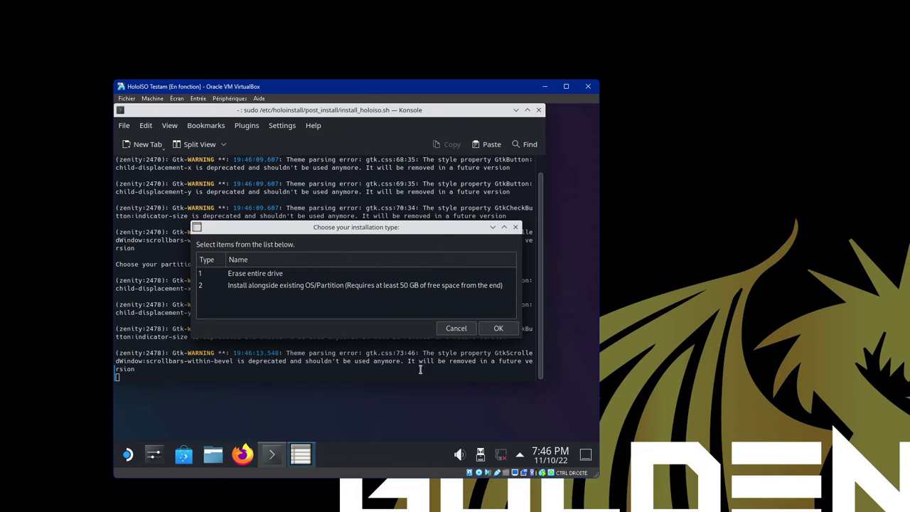
{"action": "left_click", "coordinate": [283, 277]}
{"action": "left_click", "coordinate": [498, 328]}
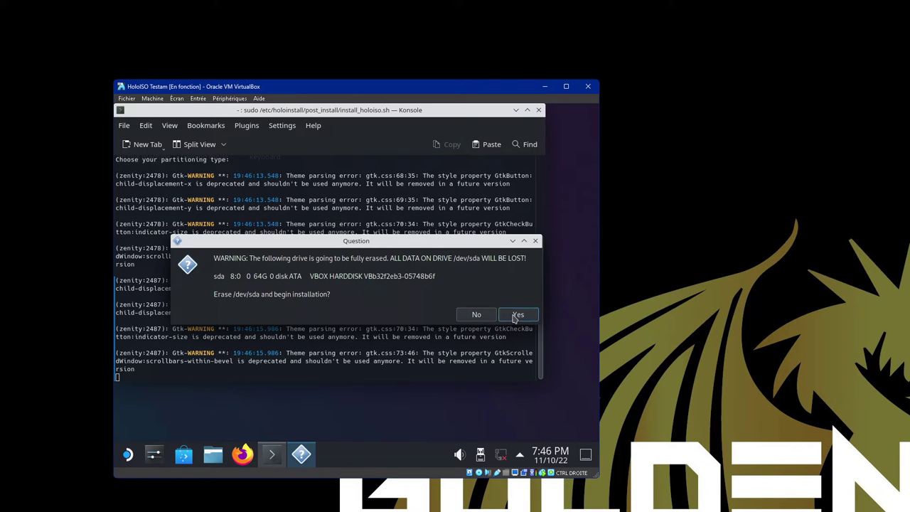
{"action": "left_click", "coordinate": [517, 315]}
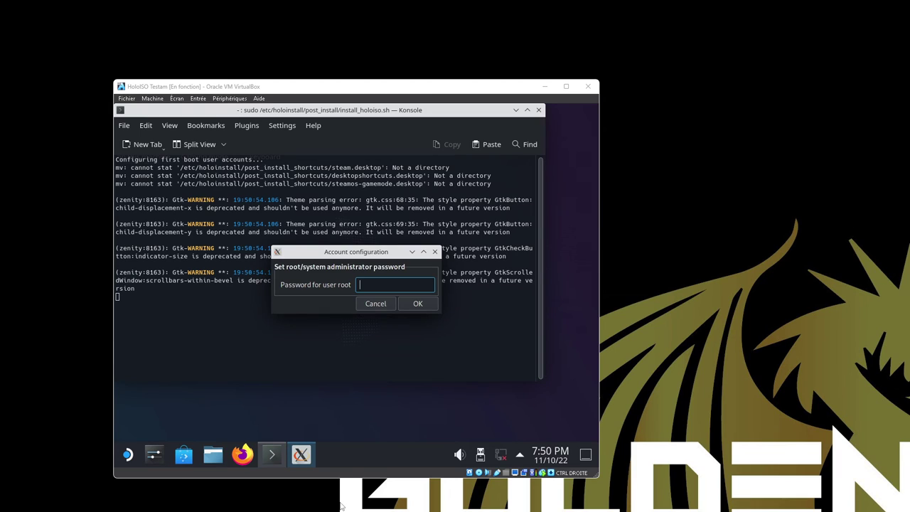
- Enter the root administrator password and re-enter it to confirm
{"action": "left_click", "coordinate": [391, 282]}
{"action": "type", "text": "root"}
{"action": "key", "text": "BackSpace"}
{"action": "key", "text": "BackSpace"}
{"action": "key", "text": "BackSpace"}
{"action": "key", "text": "BackSpace"}
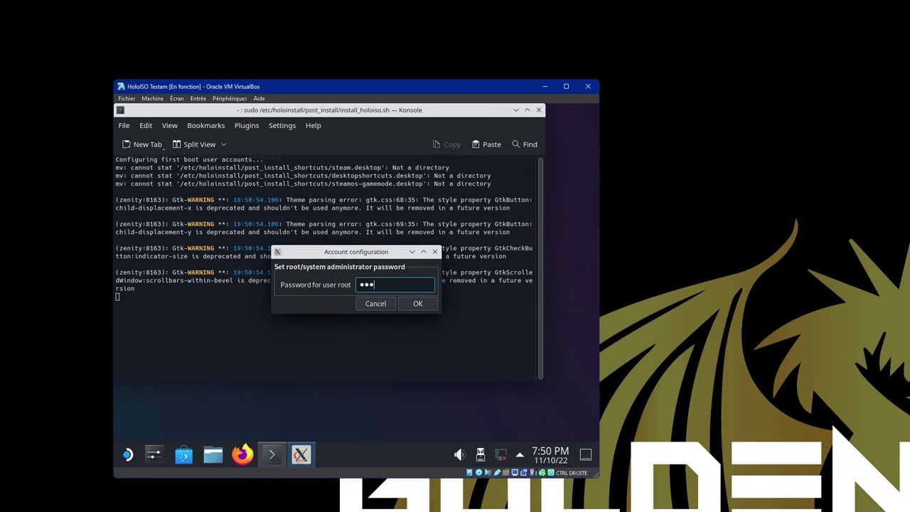
{"action": "type", "text": "root"}
{"action": "left_click", "coordinate": [409, 303]}
{"action": "type", "text": "root"}
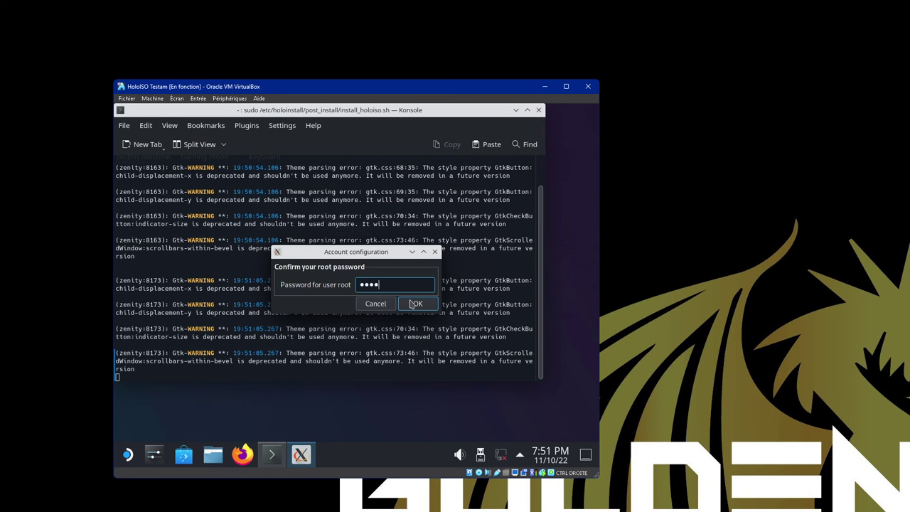
{"action": "left_click", "coordinate": [411, 304]}
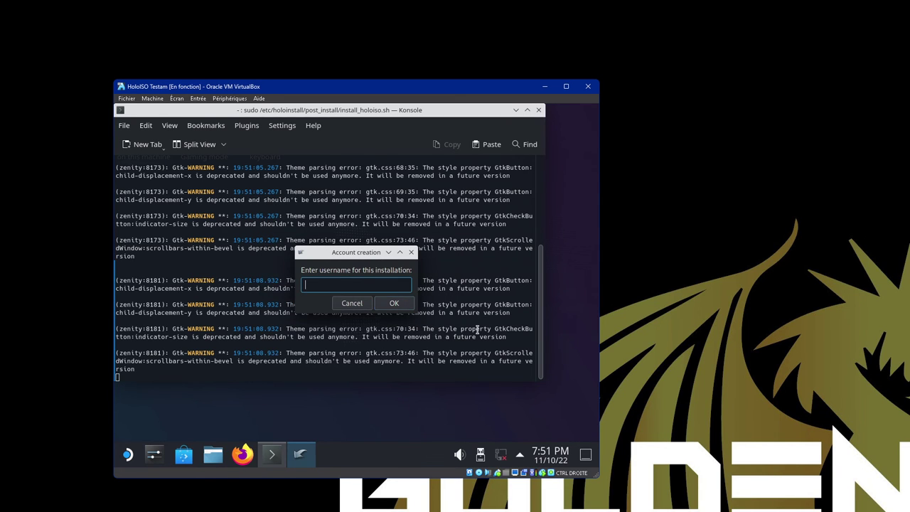
- Enter the new account's username, then set and confirm its password
{"action": "type", "text": "sick"}
{"action": "left_click", "coordinate": [411, 306]}
{"action": "type", "text": "••••"}
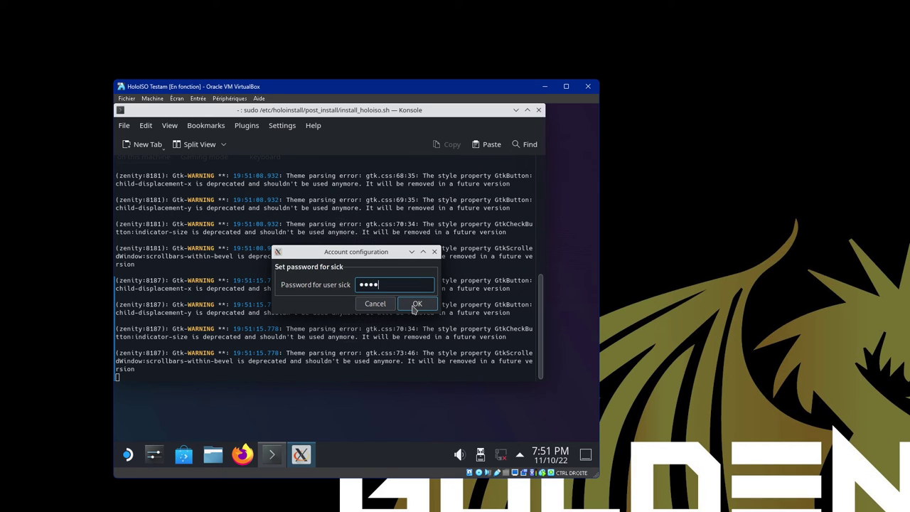
{"action": "key", "text": "BackSpace"}
{"action": "key", "text": "BackSpace"}
{"action": "key", "text": "BackSpace"}
{"action": "key", "text": "BackSpace"}
{"action": "type", "text": "••••"}
{"action": "key", "text": "BackSpace"}
{"action": "key", "text": "BackSpace"}
{"action": "key", "text": "BackSpace"}
{"action": "type", "text": "•••"}
{"action": "left_click", "coordinate": [413, 304]}
{"action": "type", "text": "••••"}
{"action": "left_click", "coordinate": [409, 306]}
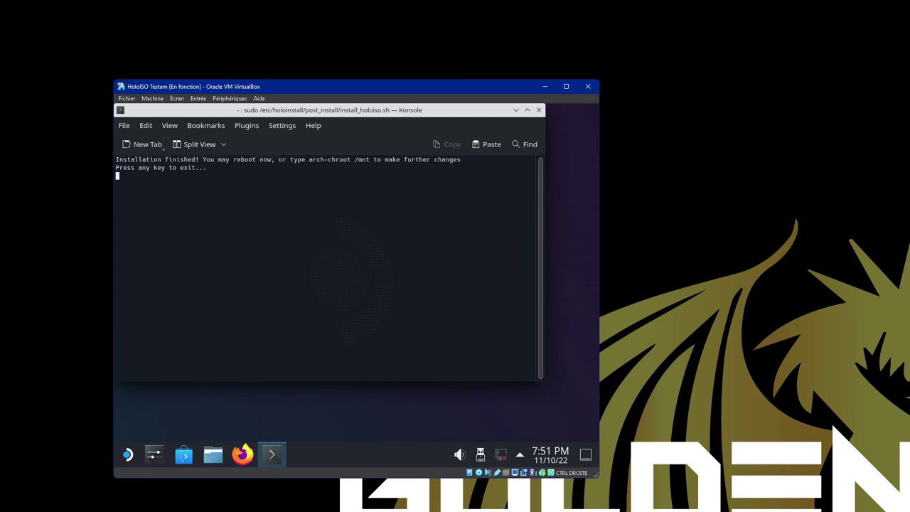
- Close the installer terminal and restart HoloISO from the application launcher
{"action": "key", "text": "Return"}
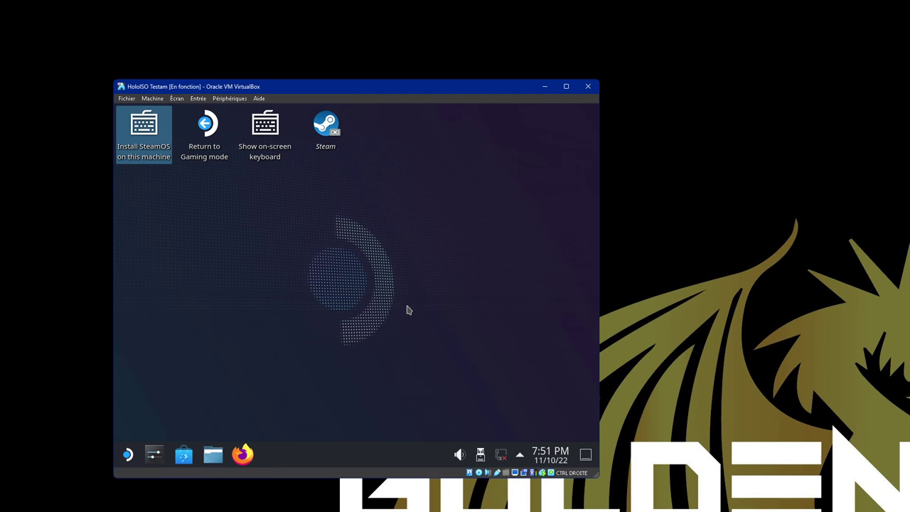
{"action": "left_click", "coordinate": [128, 455]}
{"action": "left_click", "coordinate": [128, 455]}
{"action": "left_click", "coordinate": [128, 455]}
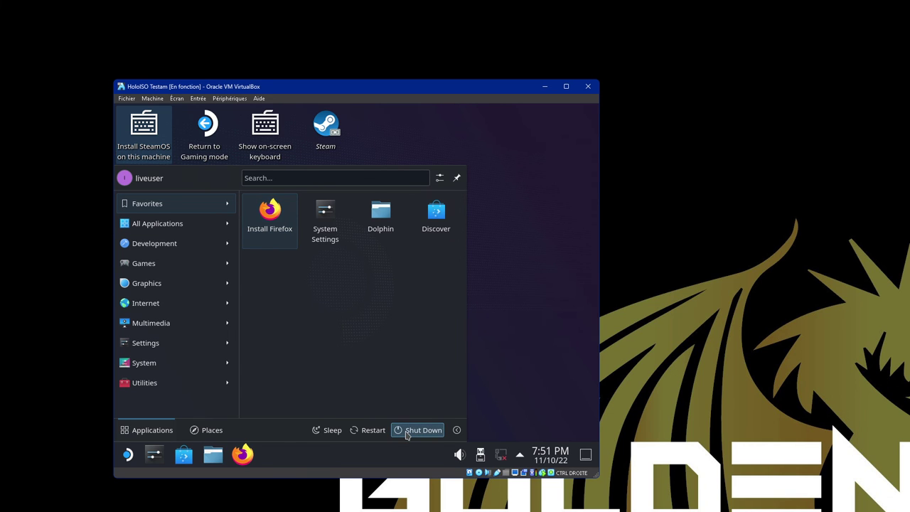
{"action": "left_click", "coordinate": [407, 436]}
{"action": "left_click", "coordinate": [396, 406]}
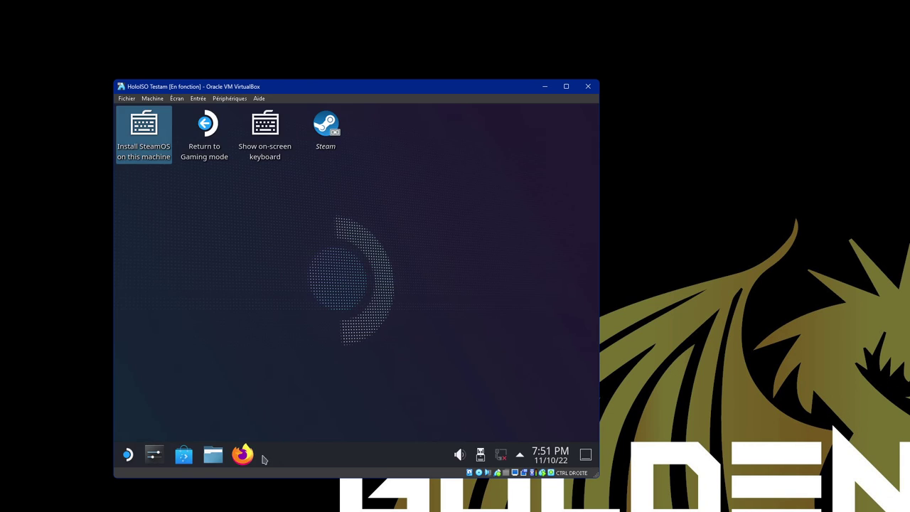
{"action": "left_click", "coordinate": [128, 455]}
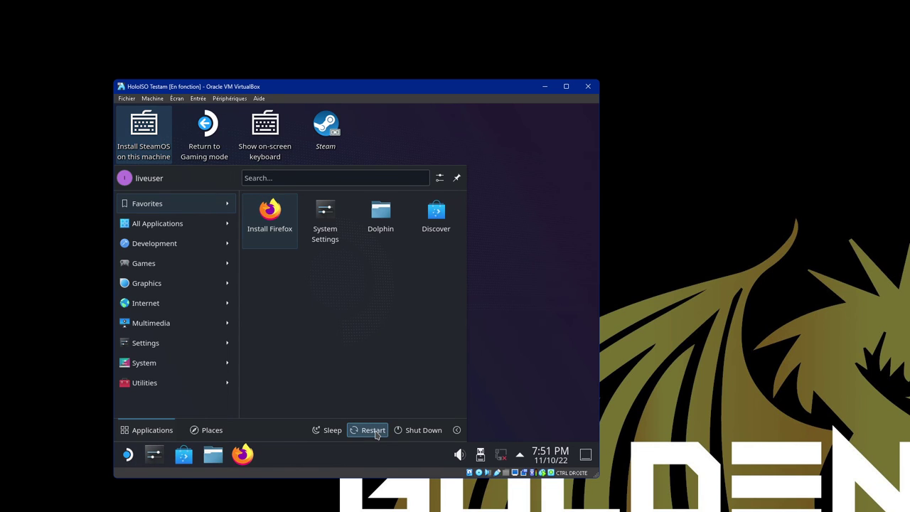
{"action": "left_click", "coordinate": [377, 431]}
{"action": "left_click", "coordinate": [342, 402]}
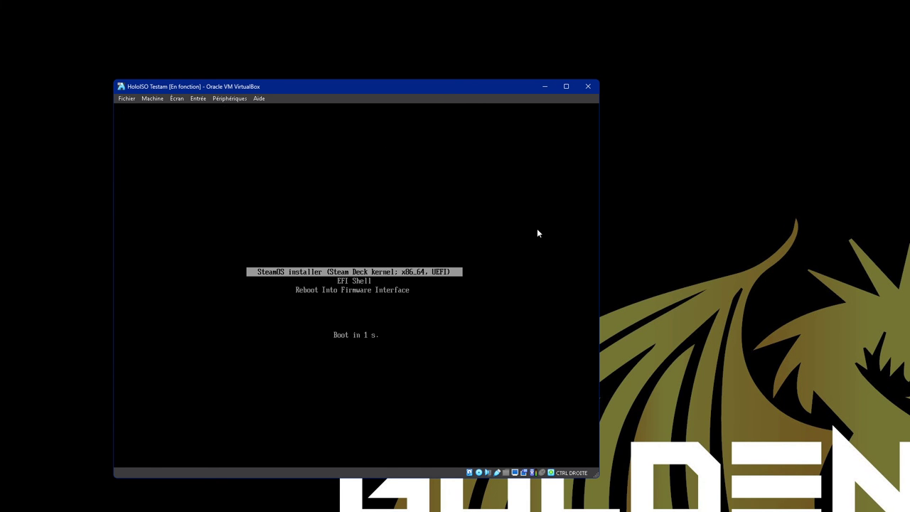
- Stop the automatic installer boot, then log in as the new user with the account password
{"action": "key", "text": "Down"}
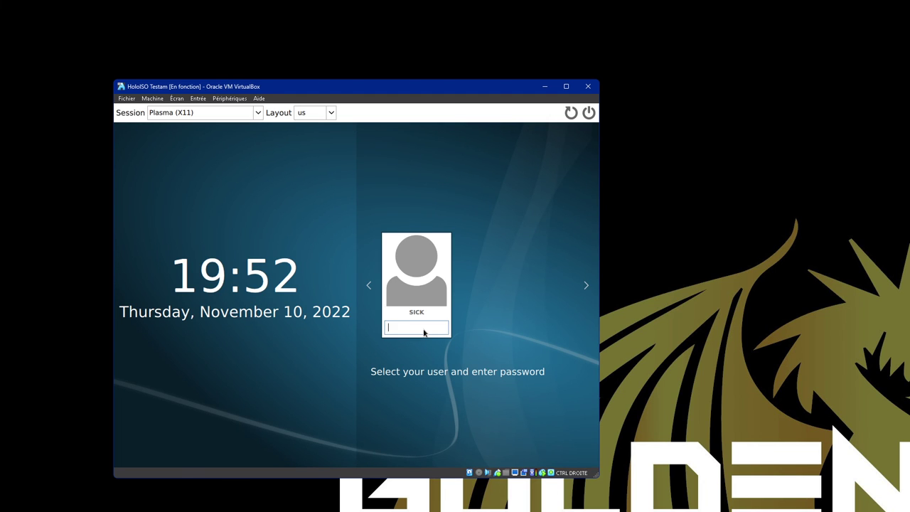
{"action": "type", "text": "****"}
{"action": "key", "text": "Return"}
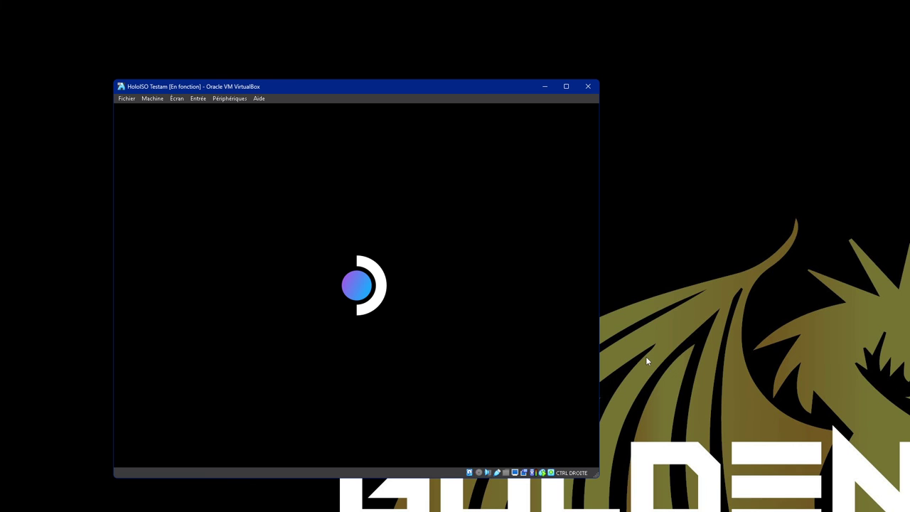
- Open Session Information for the running HoloISO machine and view its runtime attributes
{"action": "key", "text": "Control_R+n"}
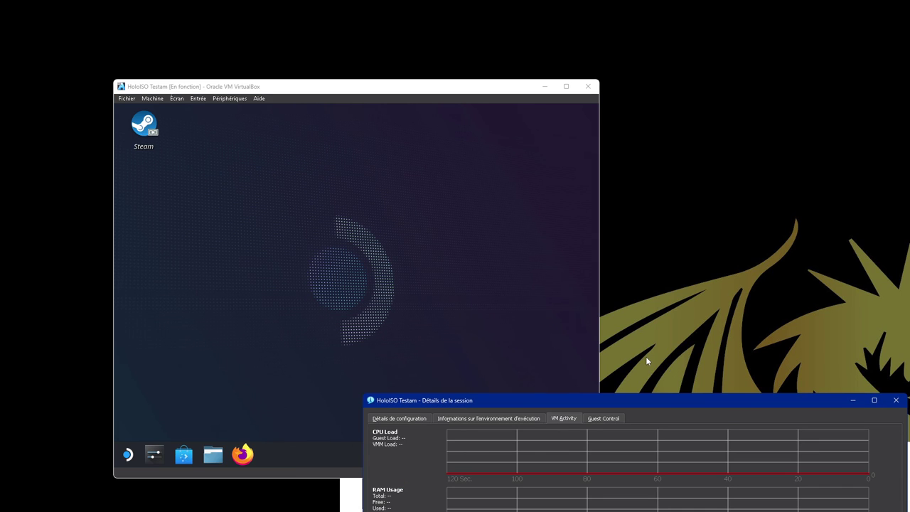
{"action": "left_click_drag", "start_coordinate": [524, 402], "coordinate": [277, 86]}
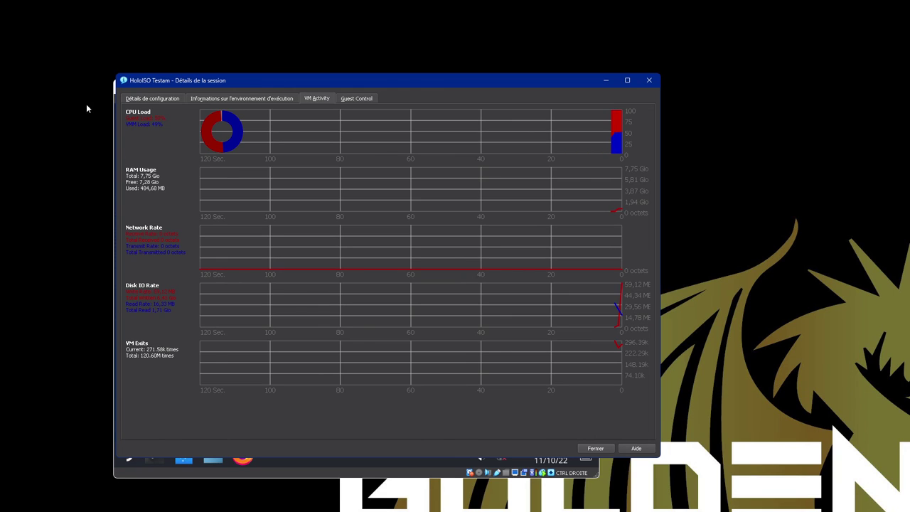
{"action": "left_click", "coordinate": [238, 100]}
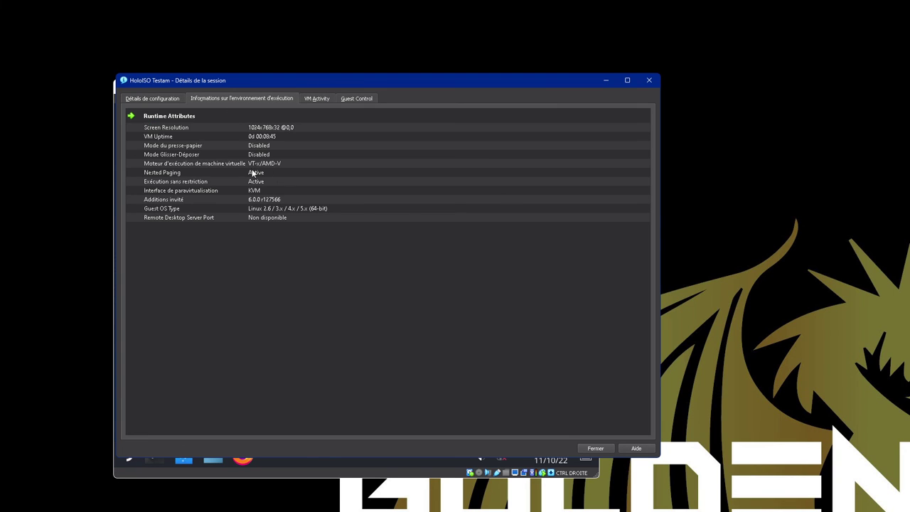
- Close the session details, widen the VM window, then fit it to the guest display
{"action": "left_click", "coordinate": [649, 80]}
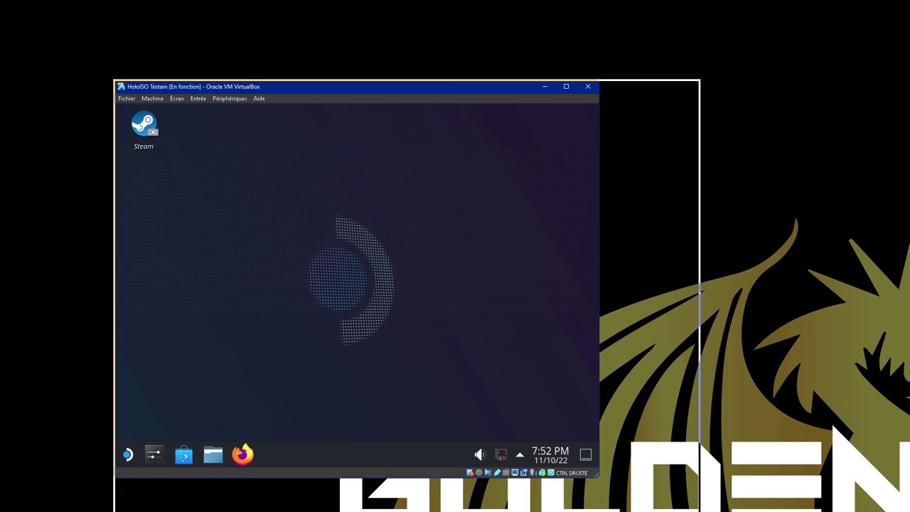
{"action": "left_click_drag", "start_coordinate": [700, 285], "coordinate": [797, 285]}
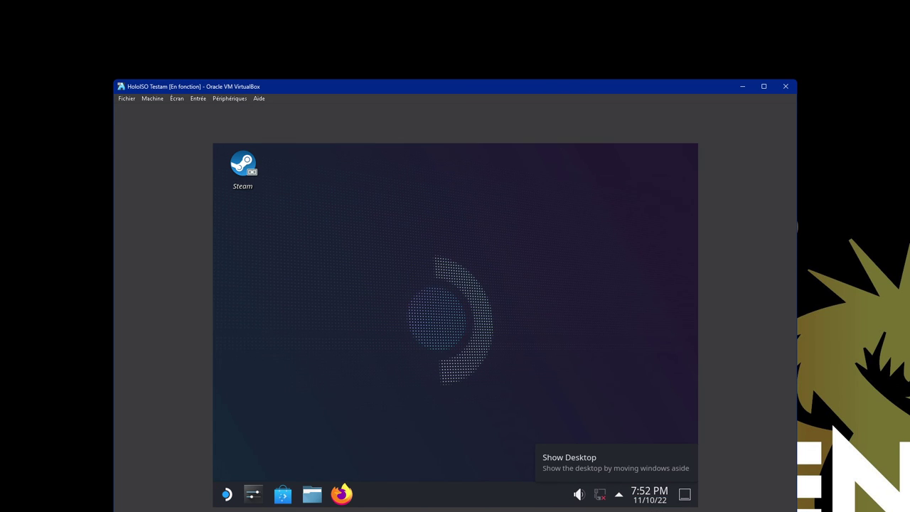
{"action": "key", "text": "ctrl+a"}
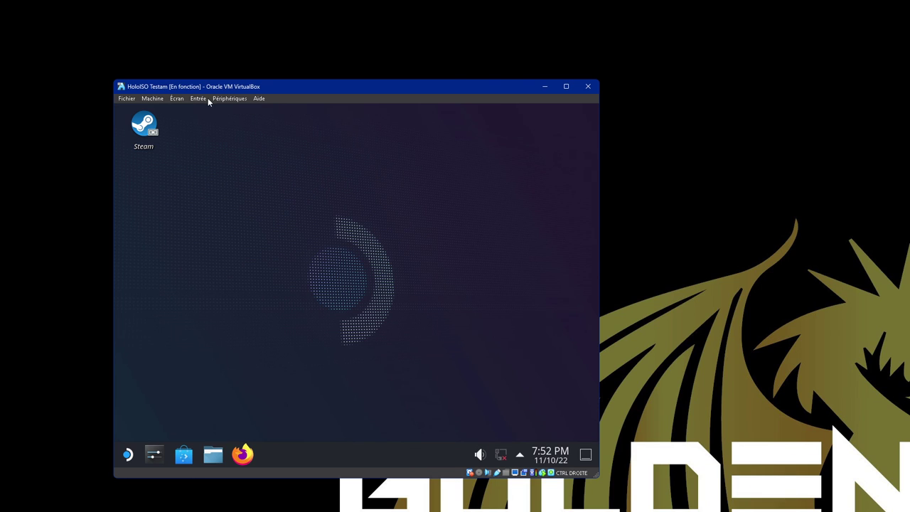
- Insert the Guest Additions CD image from Périphériques and close the Steam welcome window
{"action": "left_click", "coordinate": [224, 99]}
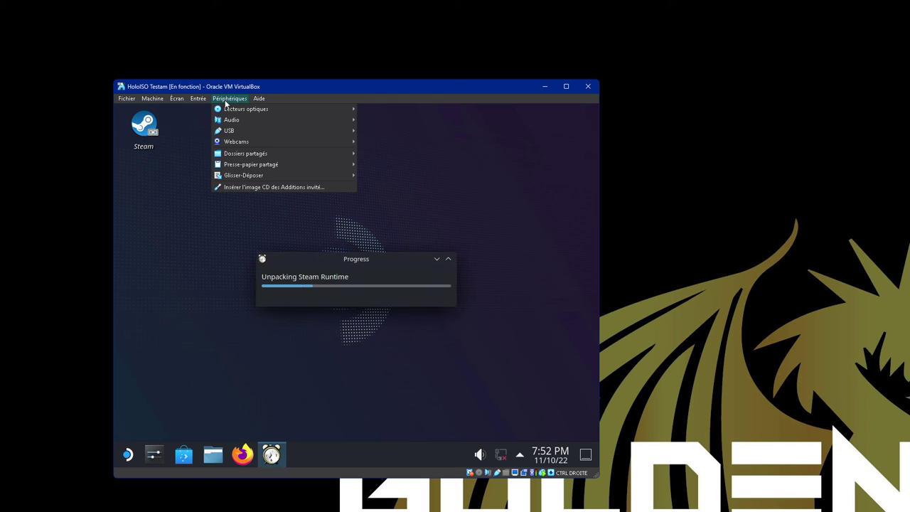
{"action": "left_click", "coordinate": [231, 190]}
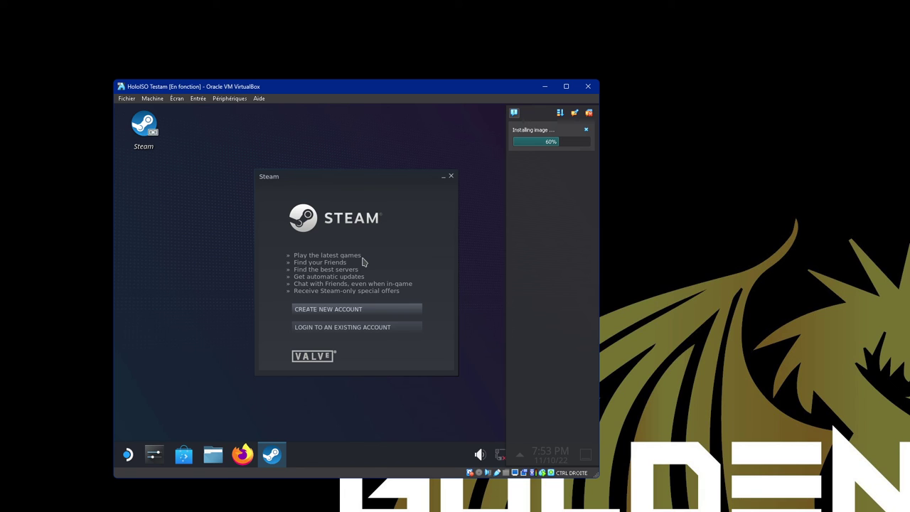
{"action": "left_click", "coordinate": [450, 178]}
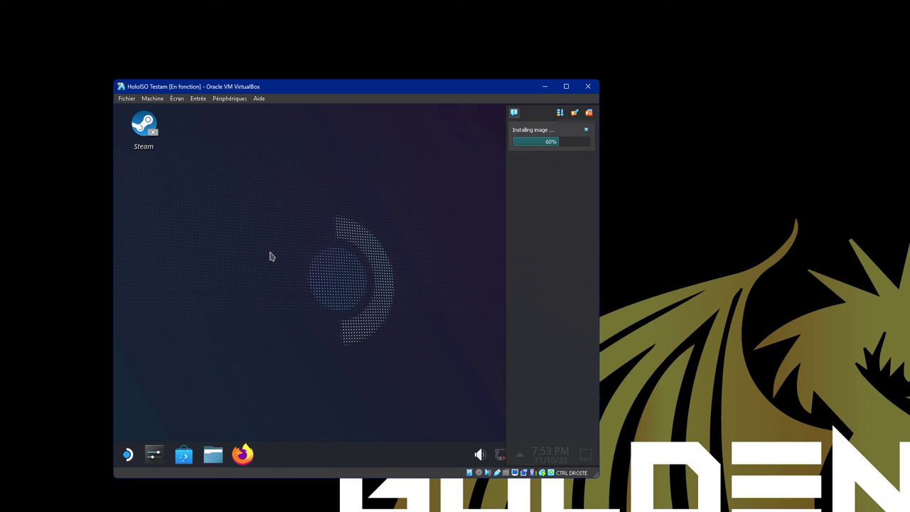
- Enlarge the VM window, moving it up and left and making it taller
{"action": "left_click_drag", "start_coordinate": [599, 476], "coordinate": [727, 479]}
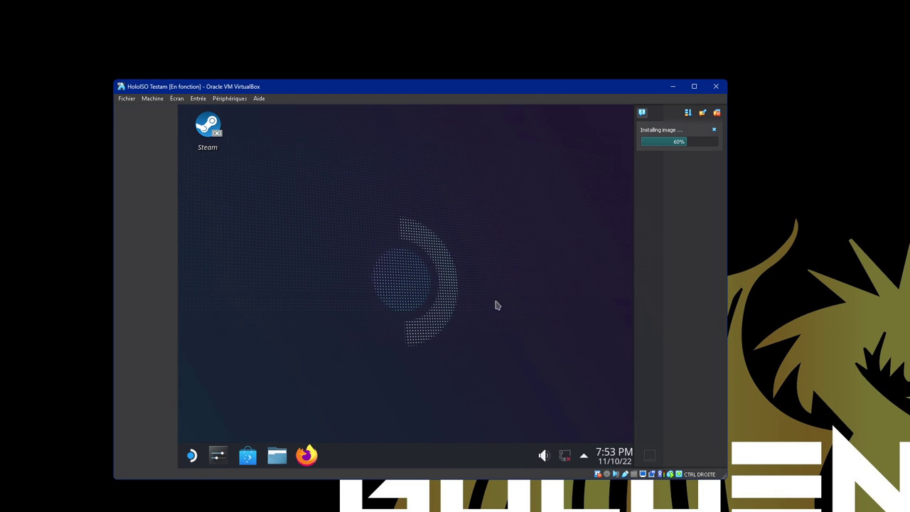
{"action": "left_click_drag", "start_coordinate": [427, 83], "coordinate": [409, 54]}
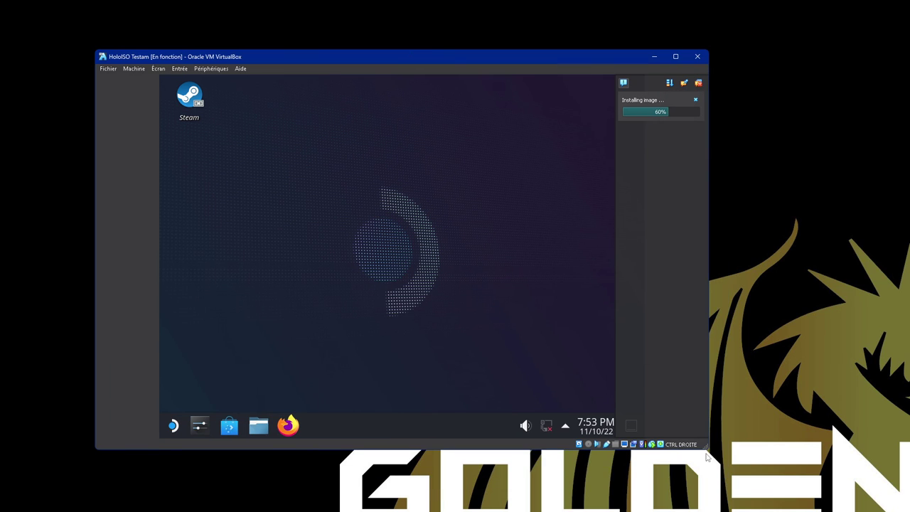
{"action": "left_click_drag", "start_coordinate": [704, 450], "coordinate": [717, 486]}
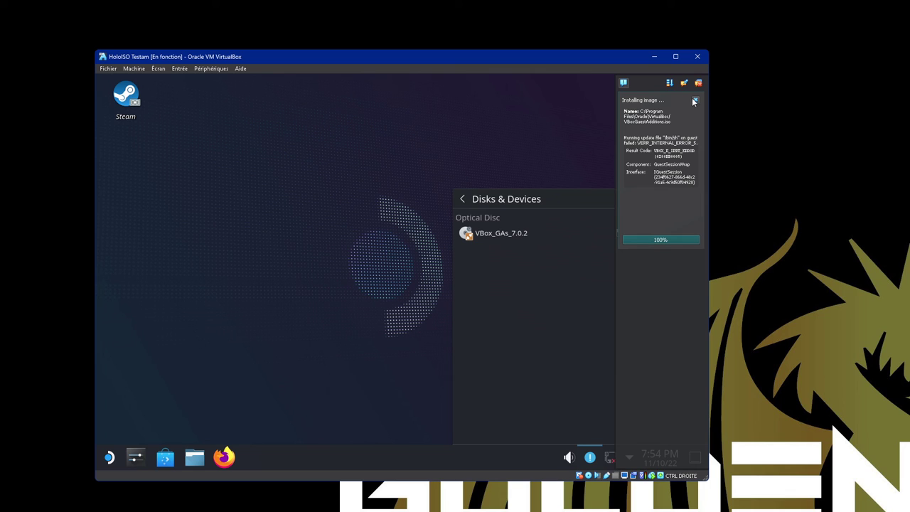
- Dismiss the failed Guest Additions notice, force-eject the disc, and reopen Session Information
{"action": "left_click", "coordinate": [699, 84]}
{"action": "left_click", "coordinate": [589, 476]}
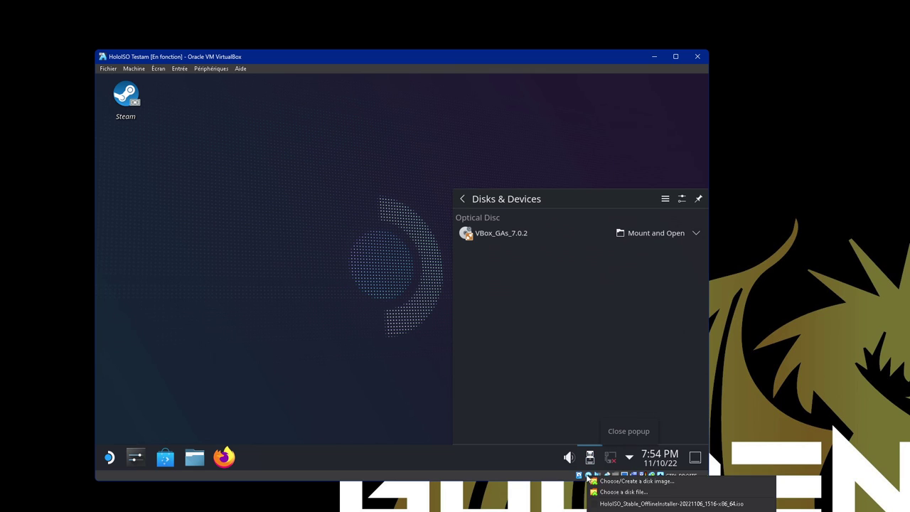
{"action": "left_click", "coordinate": [612, 507]}
{"action": "left_click", "coordinate": [397, 304]}
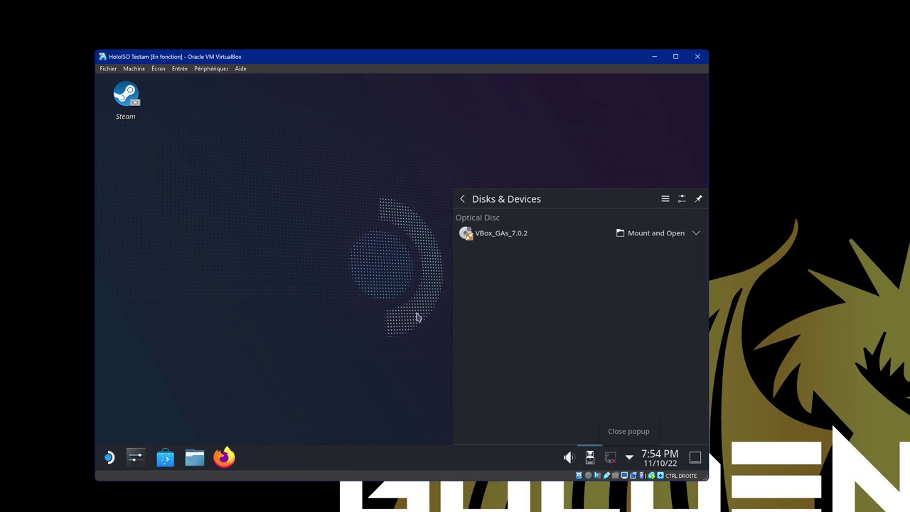
{"action": "key", "text": "ctrl+n"}
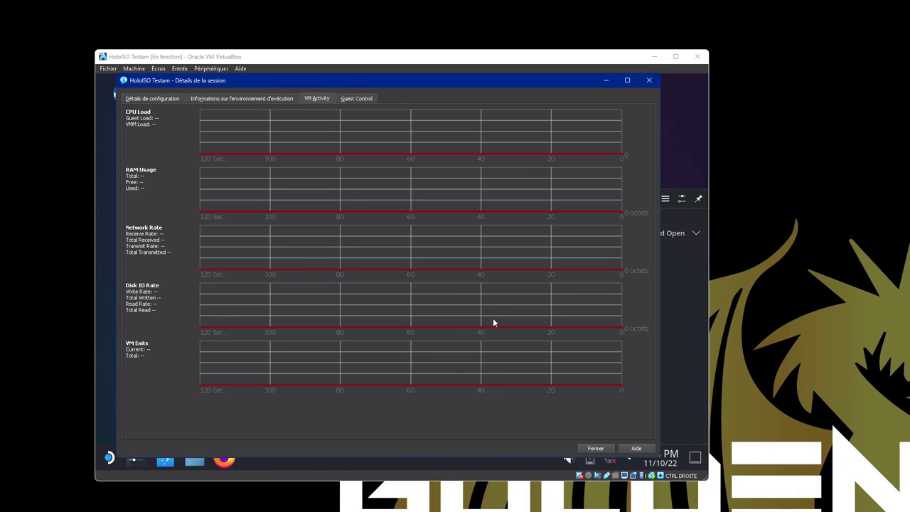
- Check the Informations sur l'environnement d'exécution tab, then close Session Information with Fermer
{"action": "left_click", "coordinate": [241, 99]}
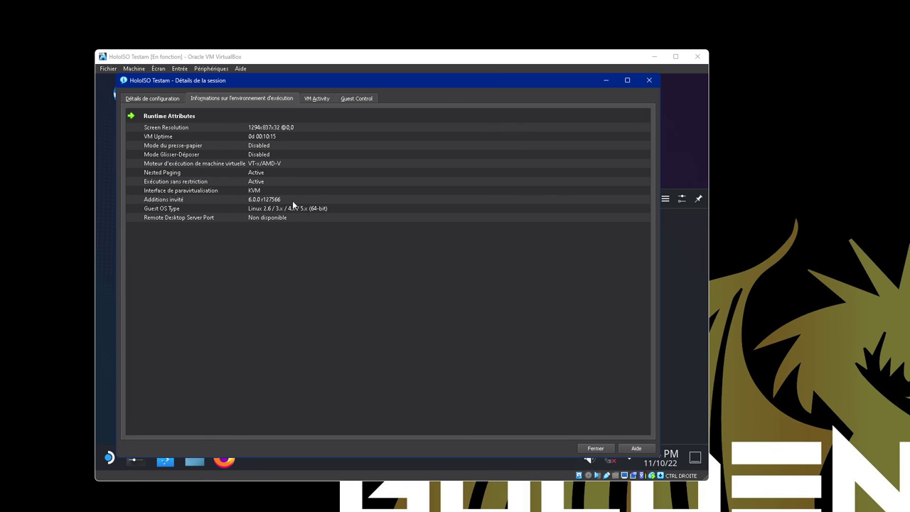
{"action": "left_click", "coordinate": [596, 449]}
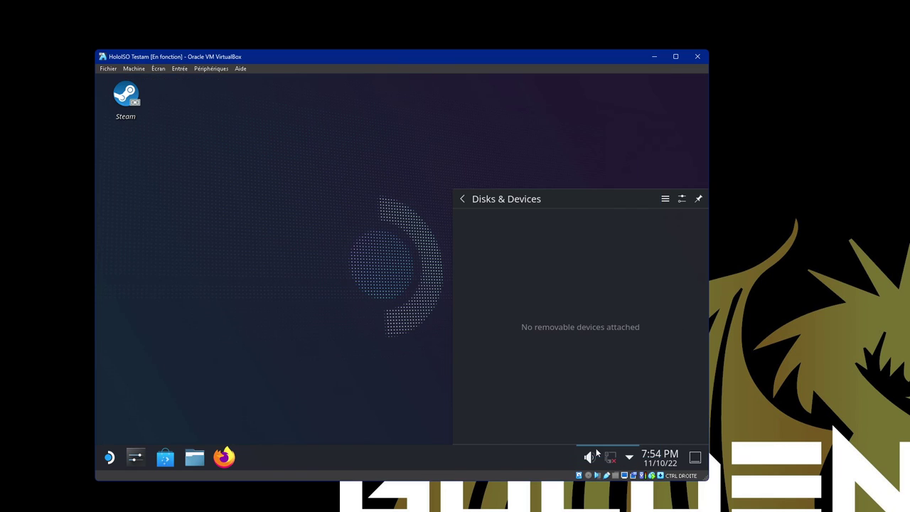